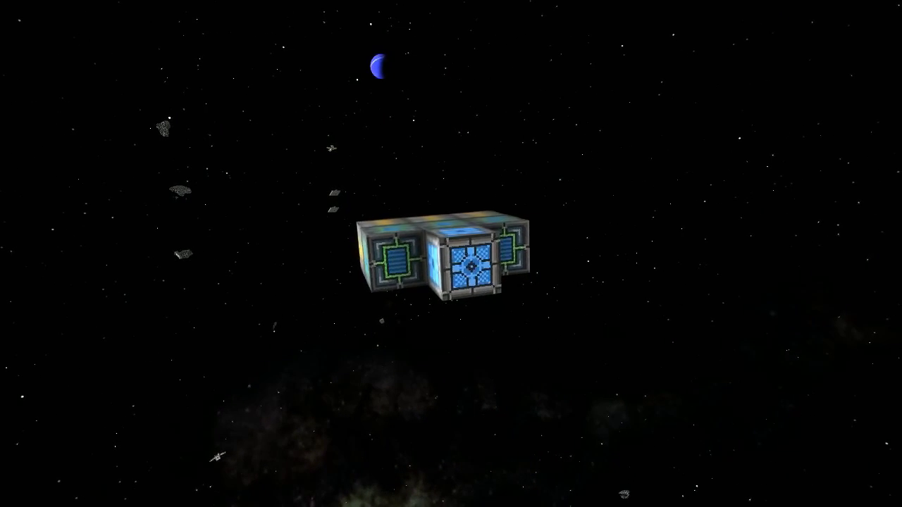
- Turn the view toward the large green station's tiled block hull
{"action": "left_click_drag", "start_coordinate": [451, 253], "coordinate": [212, 254]}
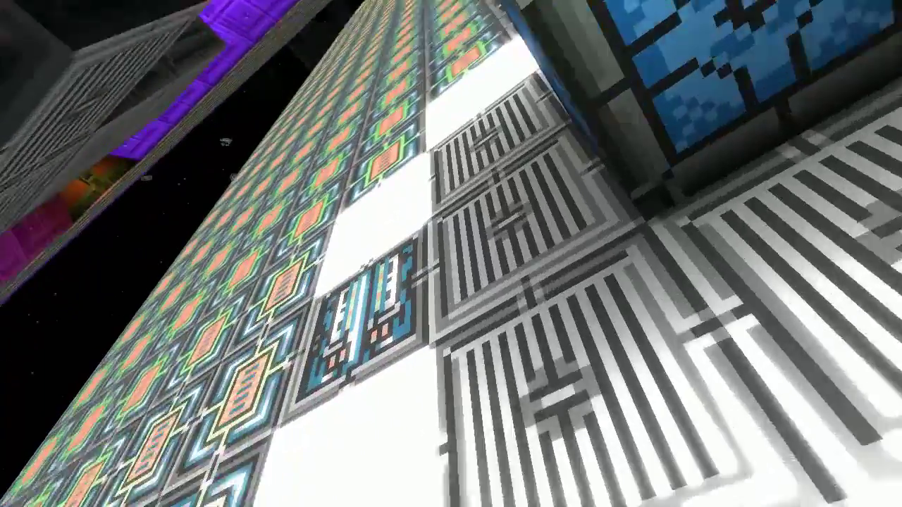
- Set the turret AI to aim at Any target and switch it on
{"action": "key", "text": "r"}
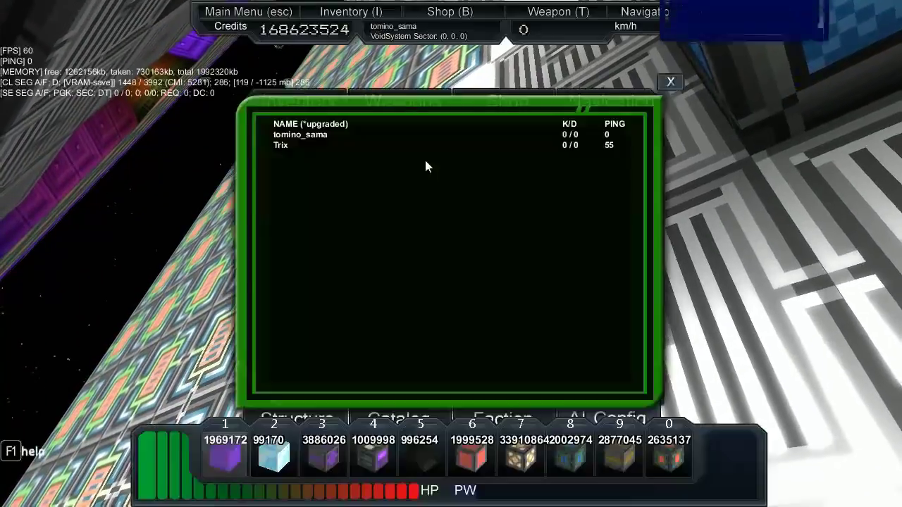
{"action": "left_click", "coordinate": [473, 161]}
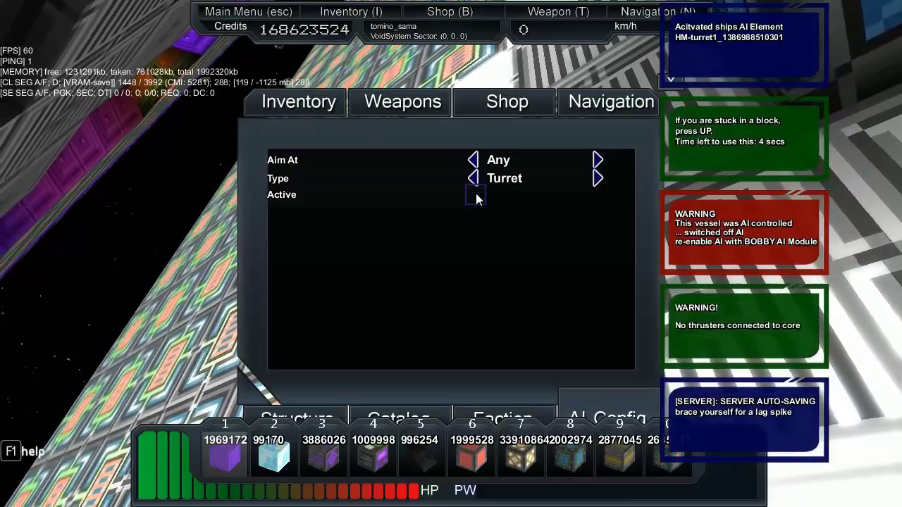
{"action": "left_click", "coordinate": [476, 197]}
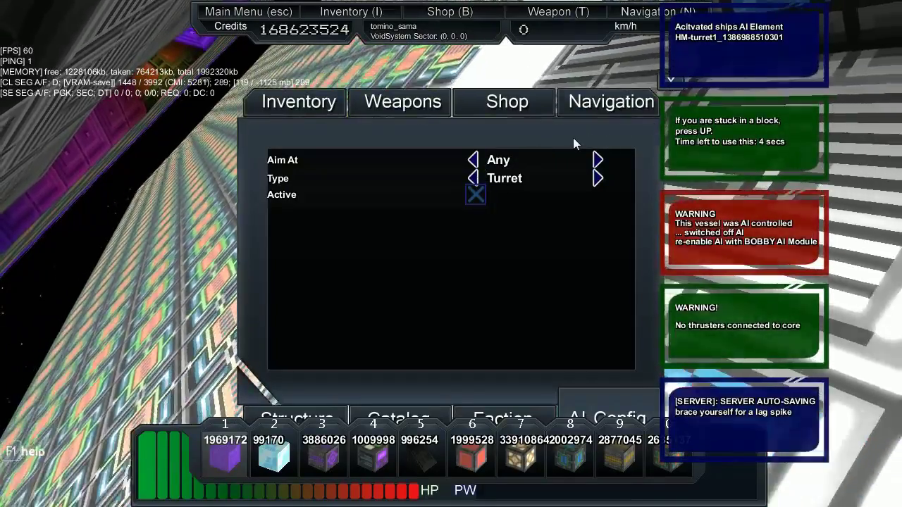
{"action": "key", "text": "Escape"}
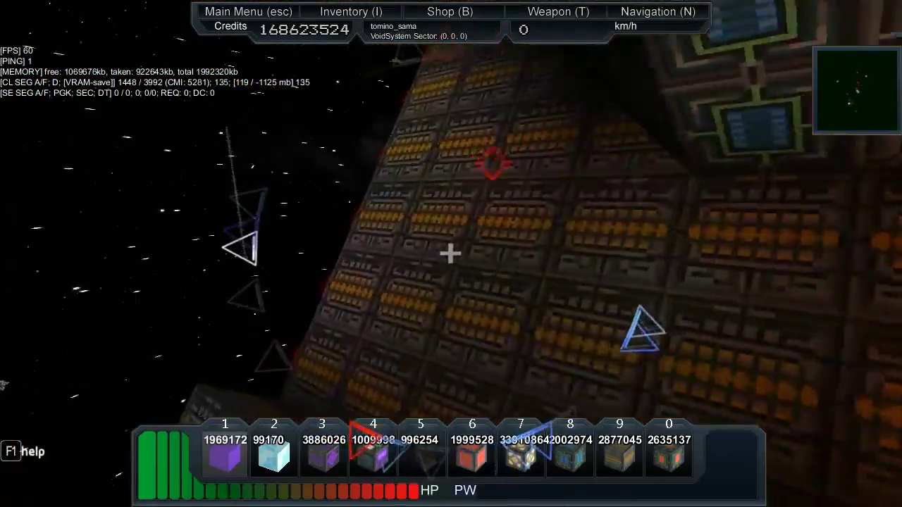
- After dying, check the player list and activate another turret's AI
{"action": "key", "text": "Tab"}
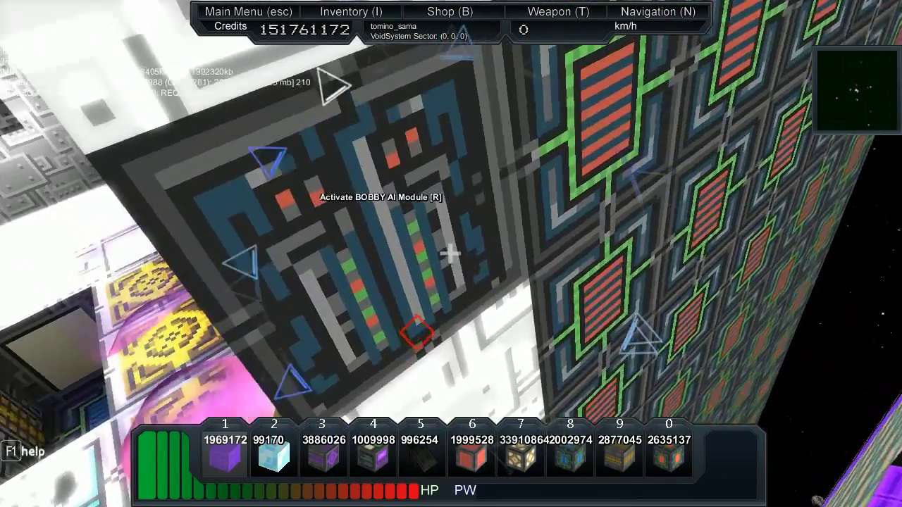
{"action": "key", "text": "r"}
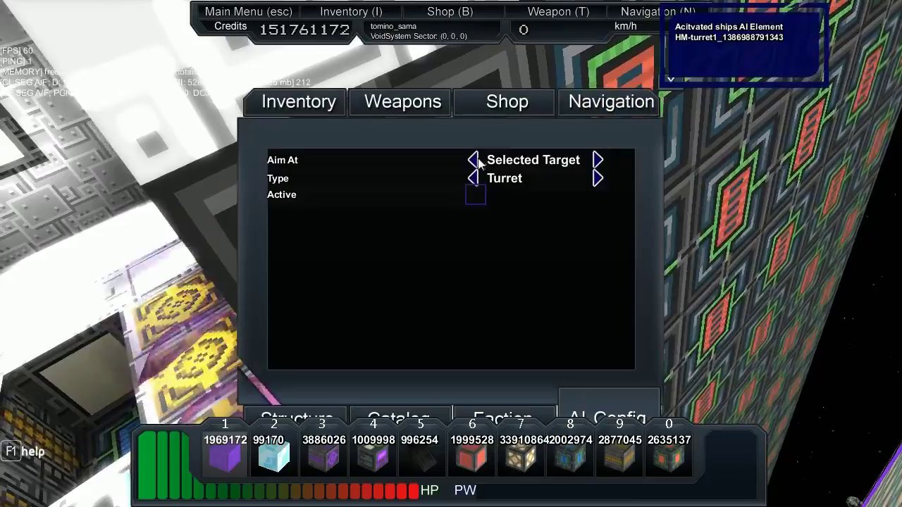
{"action": "left_click", "coordinate": [477, 195]}
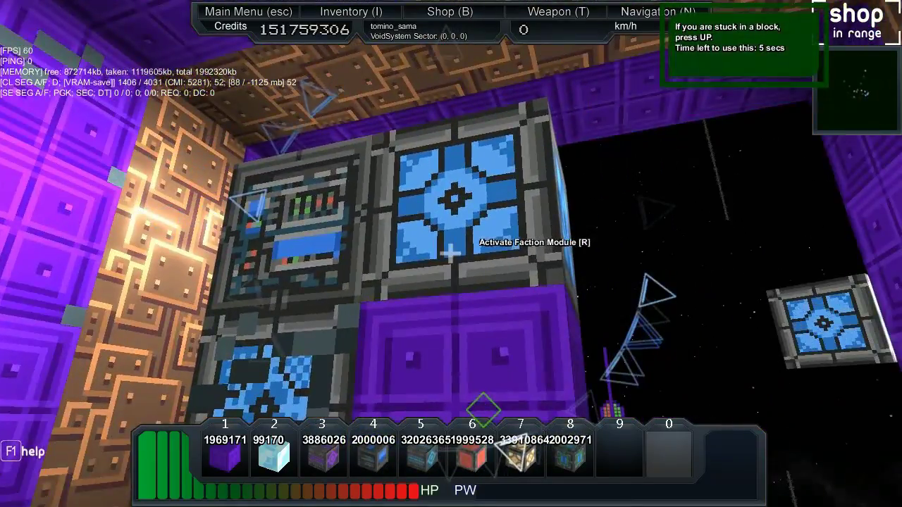
- Reset the faction block to Neutral, then make the PlexUndeathinator the respawn point
{"action": "key", "text": "r"}
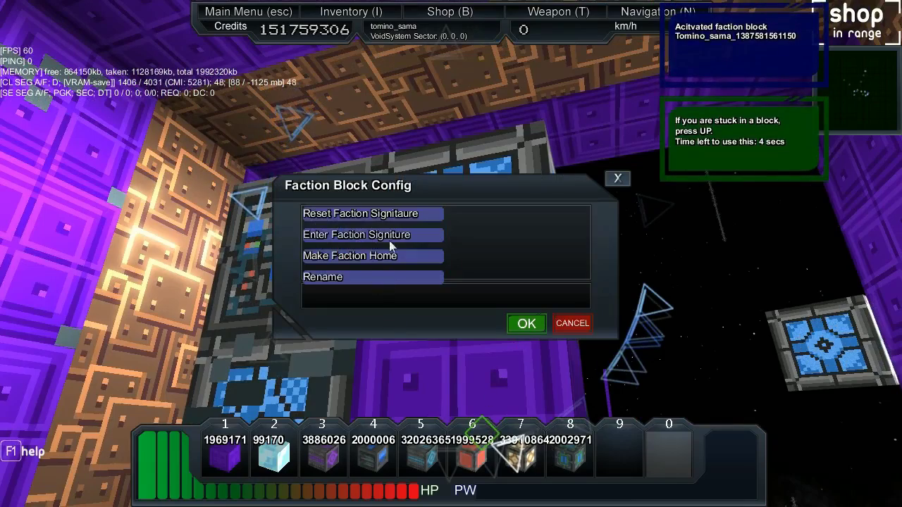
{"action": "left_click", "coordinate": [376, 219]}
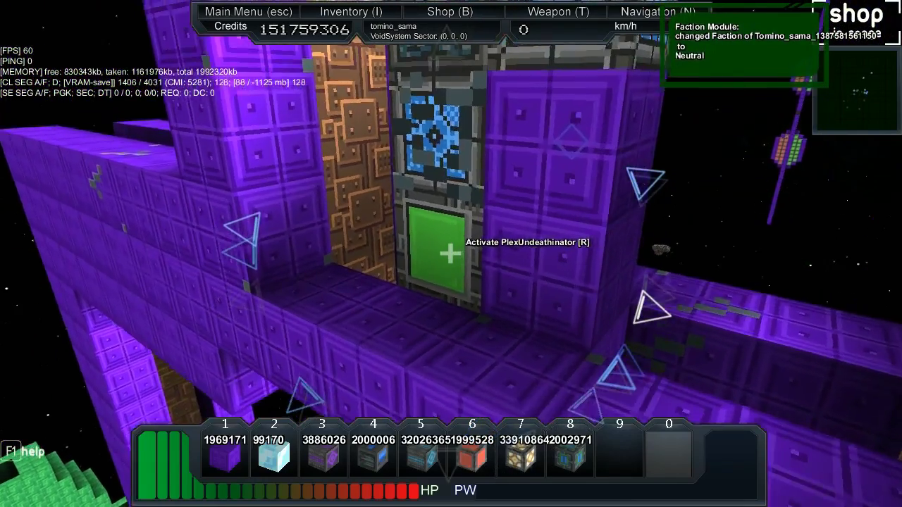
{"action": "key", "text": "r"}
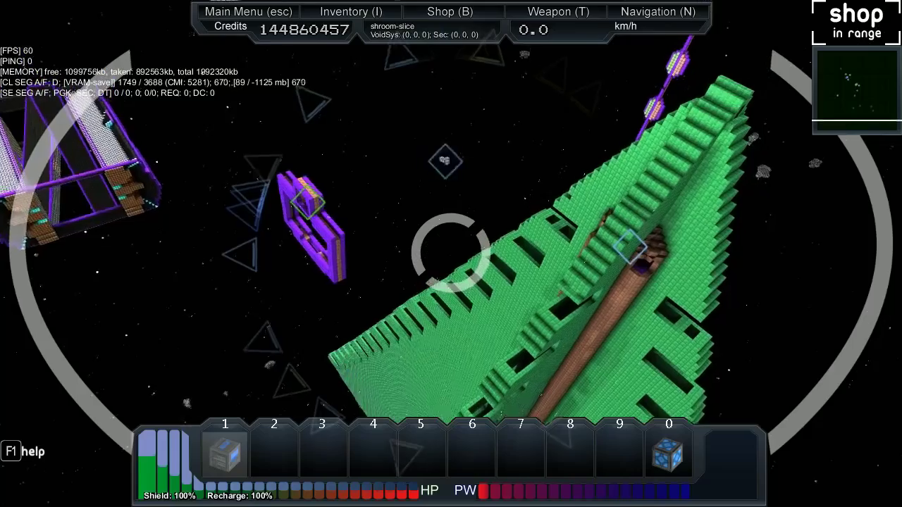
- Fly the ship forward and fire at the green tree structure
{"action": "key", "text": "w"}
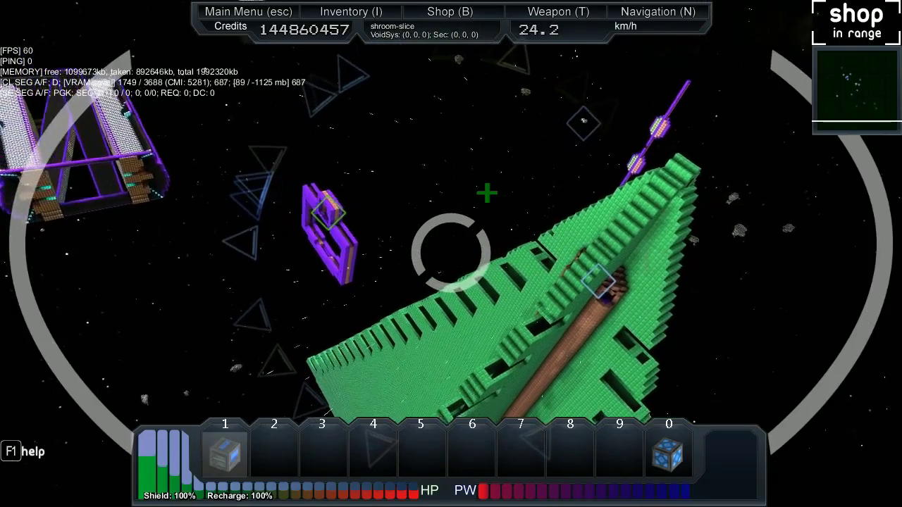
{"action": "left_click", "coordinate": [450, 253]}
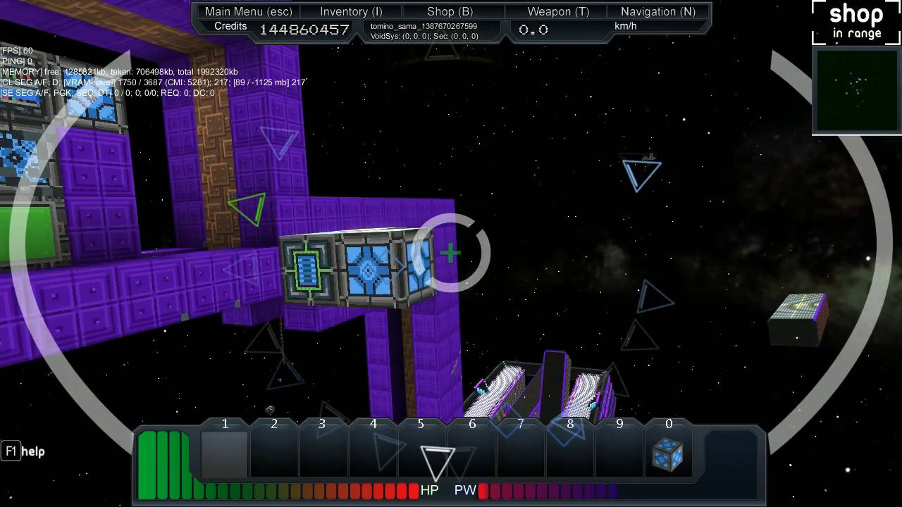
- Bring up the chat to read the server messages
{"action": "key", "text": "Return"}
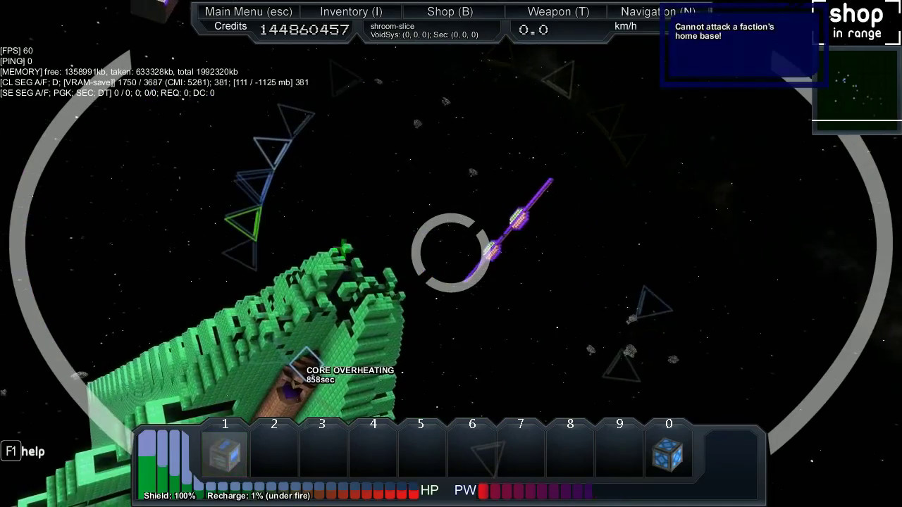
- Accelerate the overheating ship into the green tree's brown trunk
{"action": "key", "text": "w"}
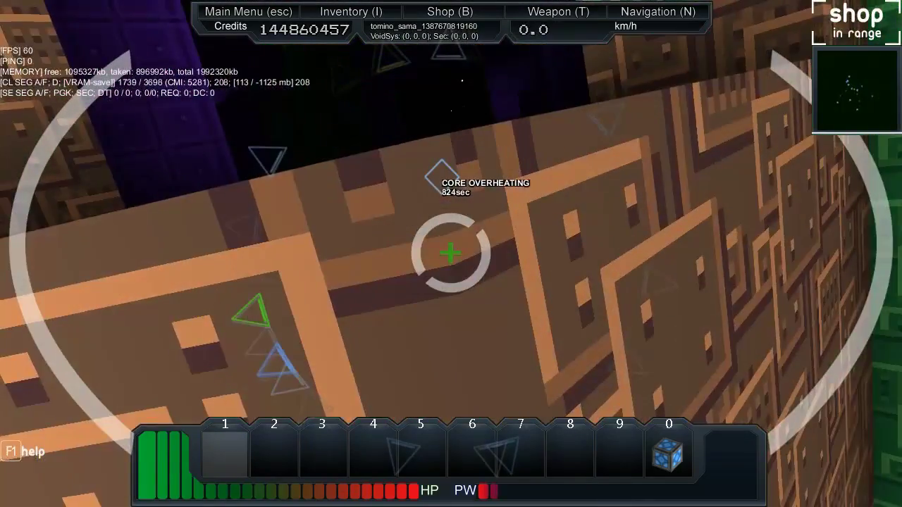
- Exit as an astronaut, re-enter the ship core, and accelerate into open space
{"action": "key", "text": "r"}
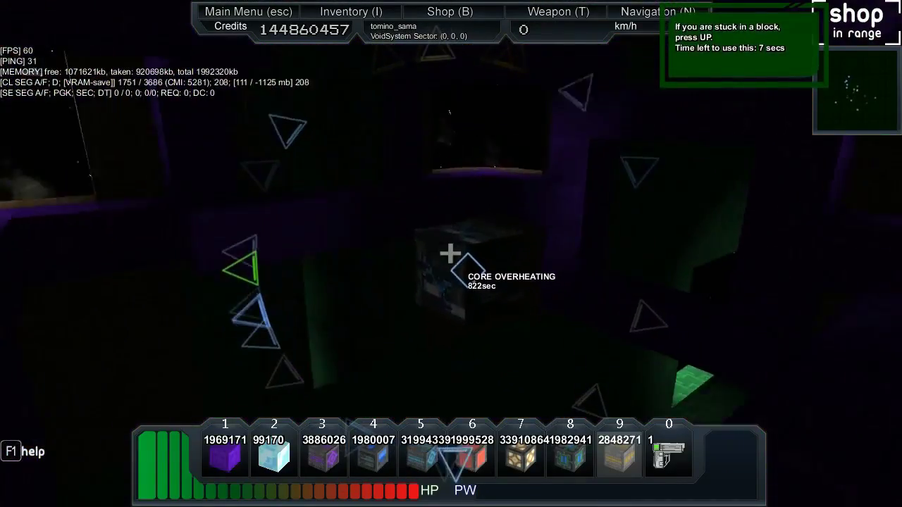
{"action": "key", "text": "r"}
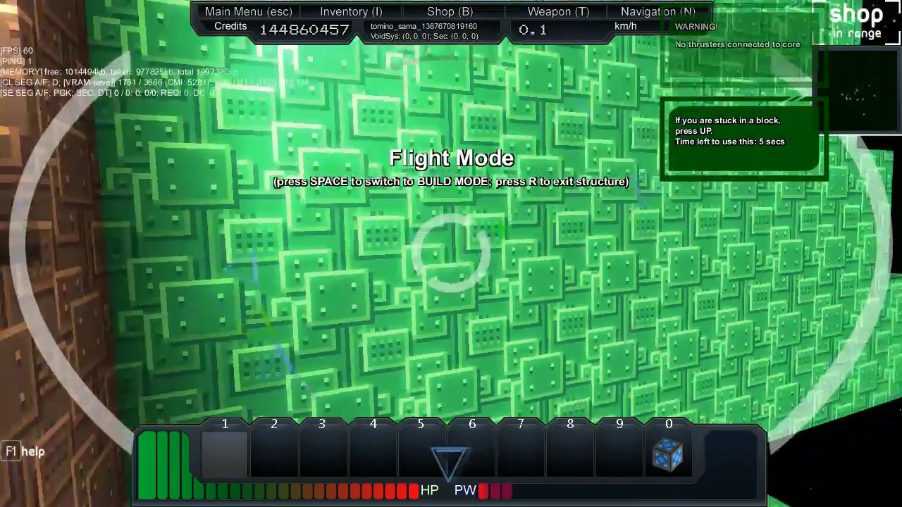
{"action": "key", "text": "w"}
{"action": "key", "text": "w"}
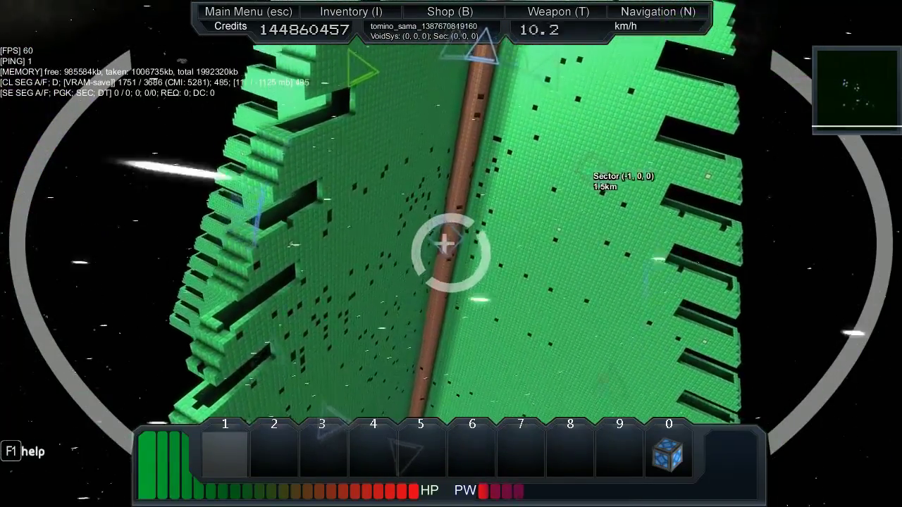
- Fly along the green tree, braking through the turn, then reach full speed
{"action": "key", "text": "w"}
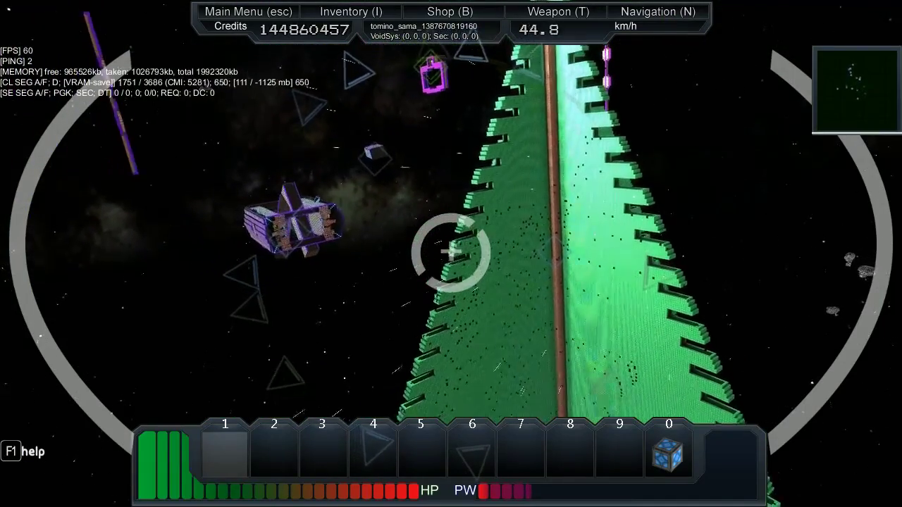
{"action": "key", "text": "s"}
{"action": "key", "text": "w"}
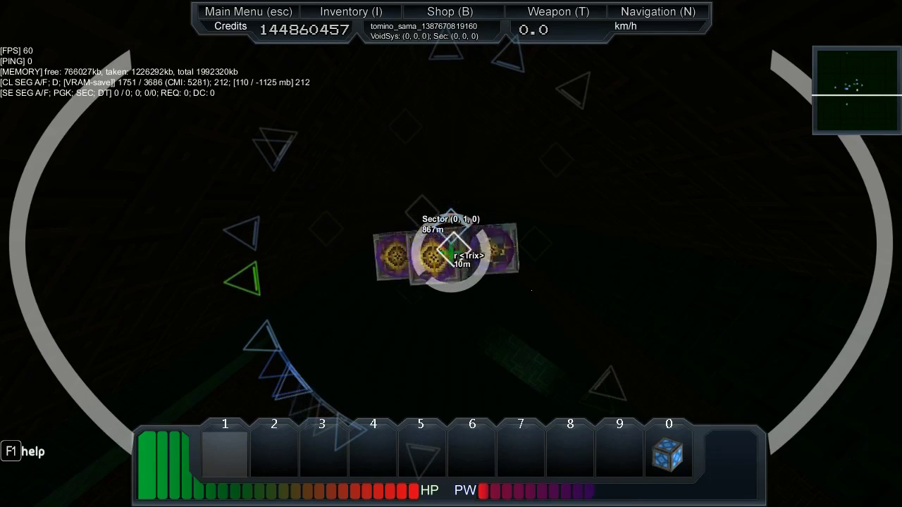
- Chase the other player's ship and line up with the brown square structure
{"action": "key", "text": "w"}
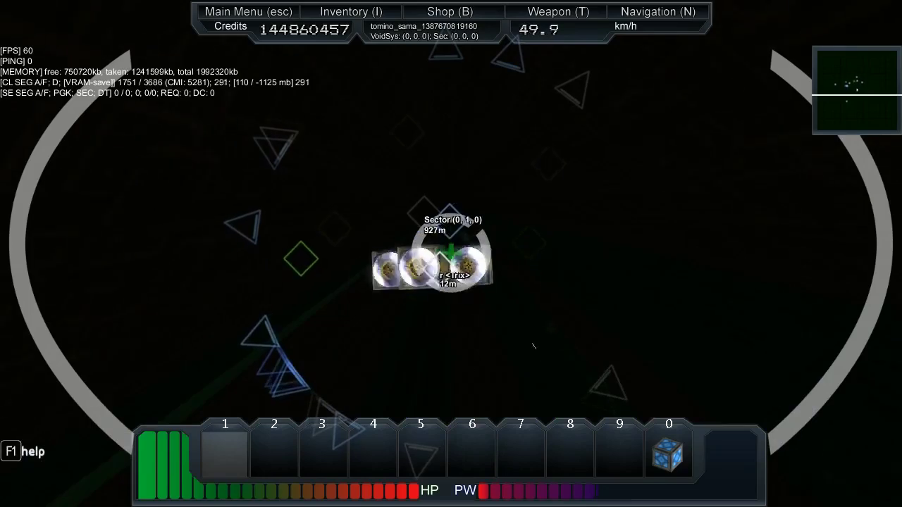
{"action": "key", "text": "s"}
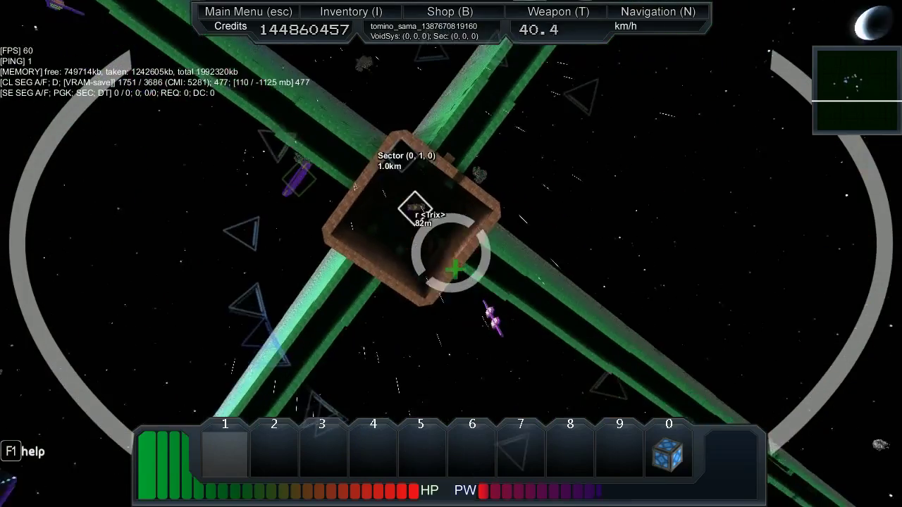
{"action": "key", "text": "w"}
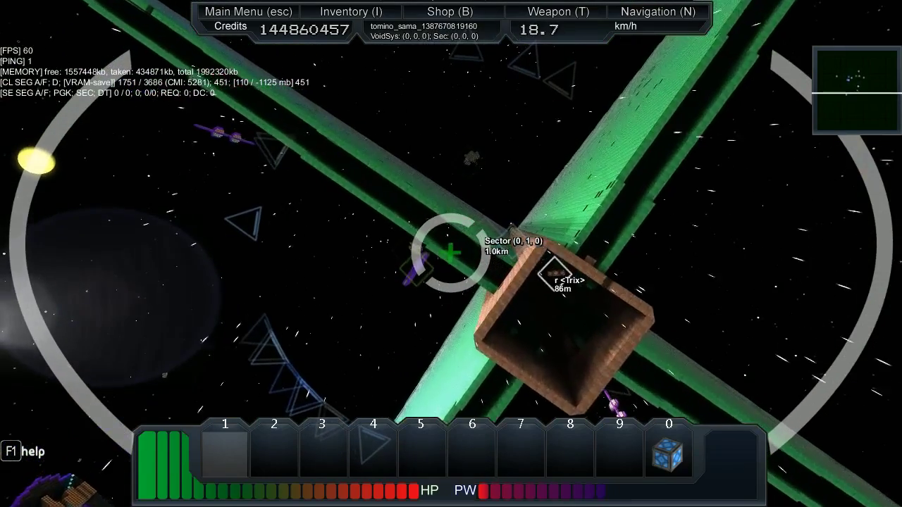
{"action": "key", "text": "w"}
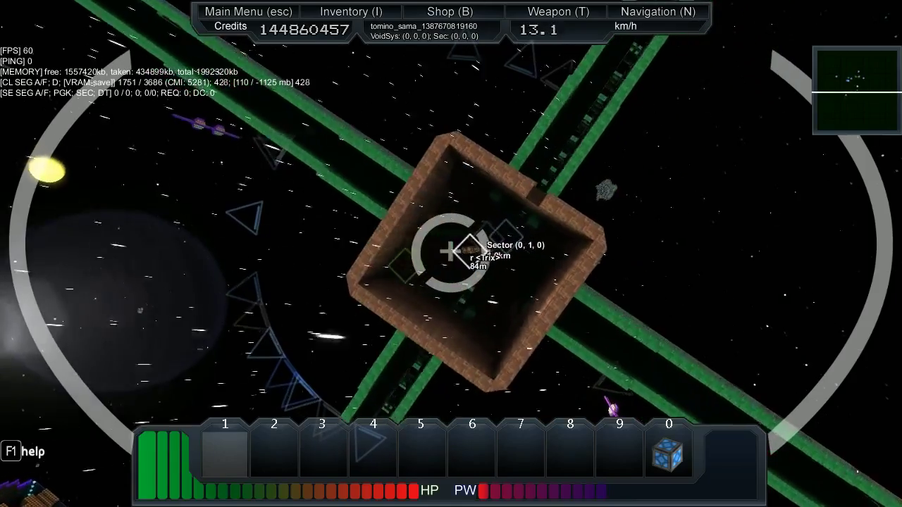